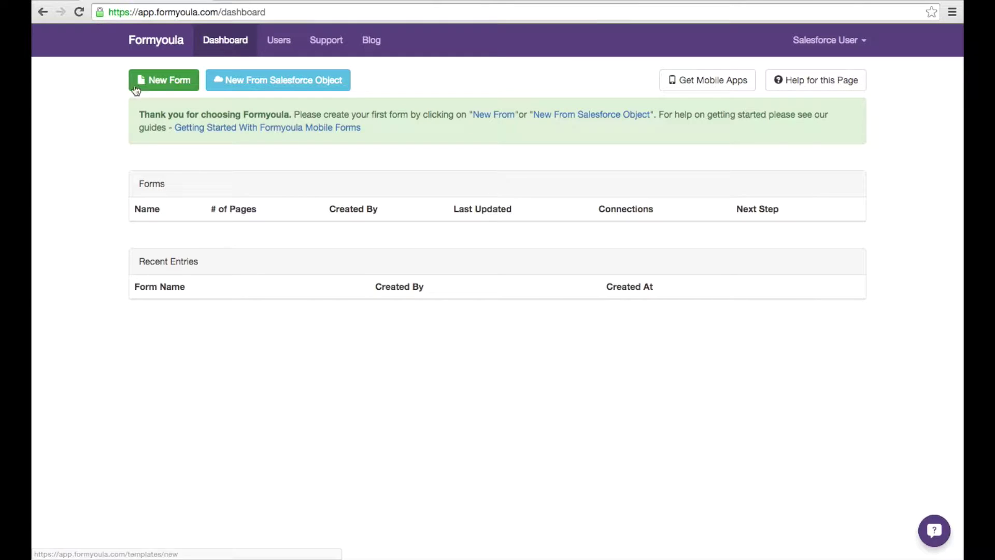
- Start a new blank form and bring up the Select component group in the builder
{"action": "left_click", "coordinate": [141, 87]}
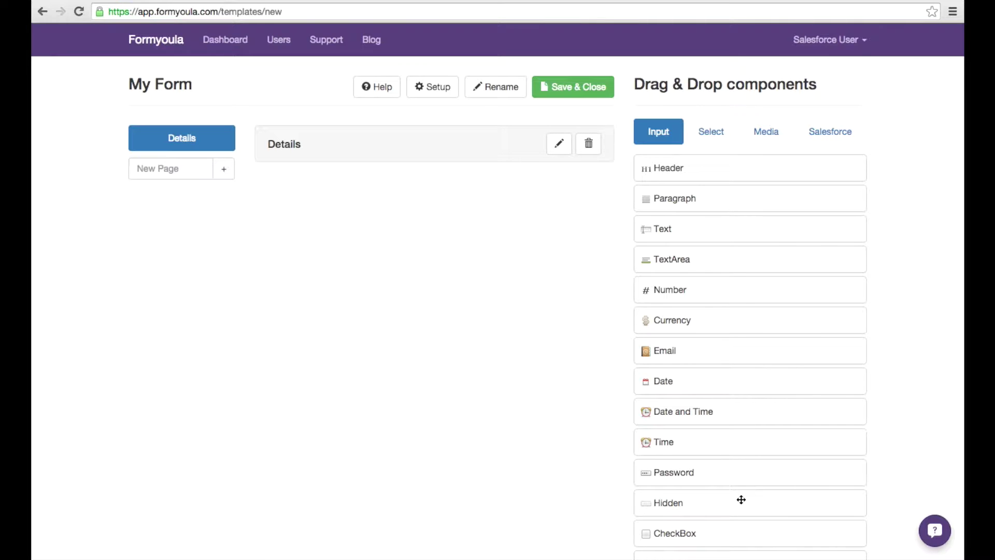
{"action": "scroll", "coordinate": [741, 499], "scroll_direction": "down", "scroll_amount": 3}
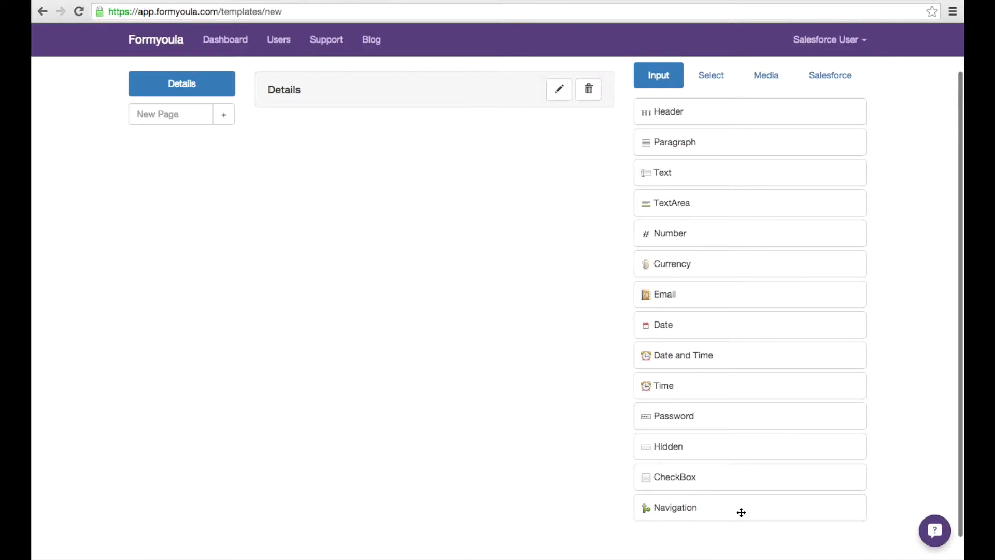
{"action": "left_click", "coordinate": [711, 81]}
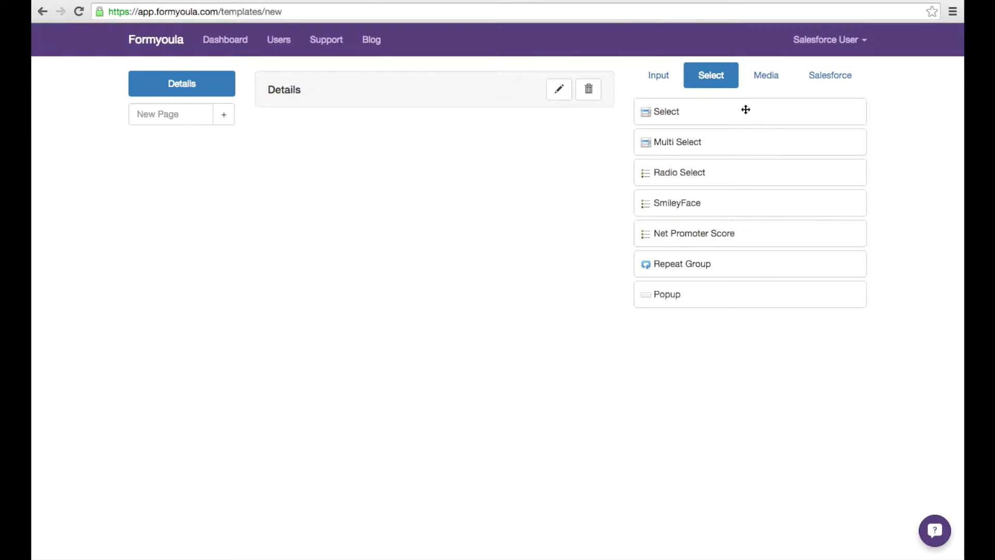
- Browse the Media components, then move on to the Salesforce component group
{"action": "left_click", "coordinate": [755, 85]}
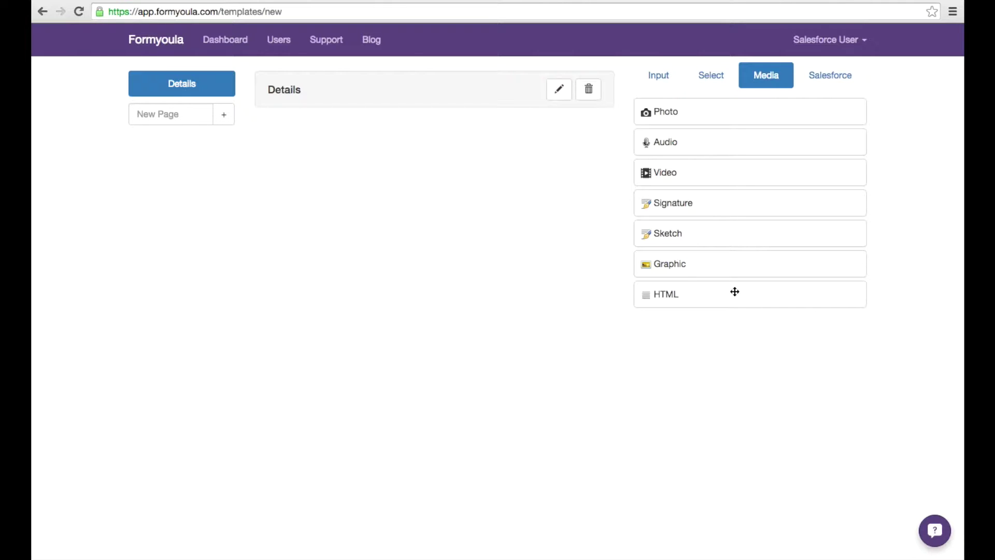
{"action": "left_click", "coordinate": [834, 79]}
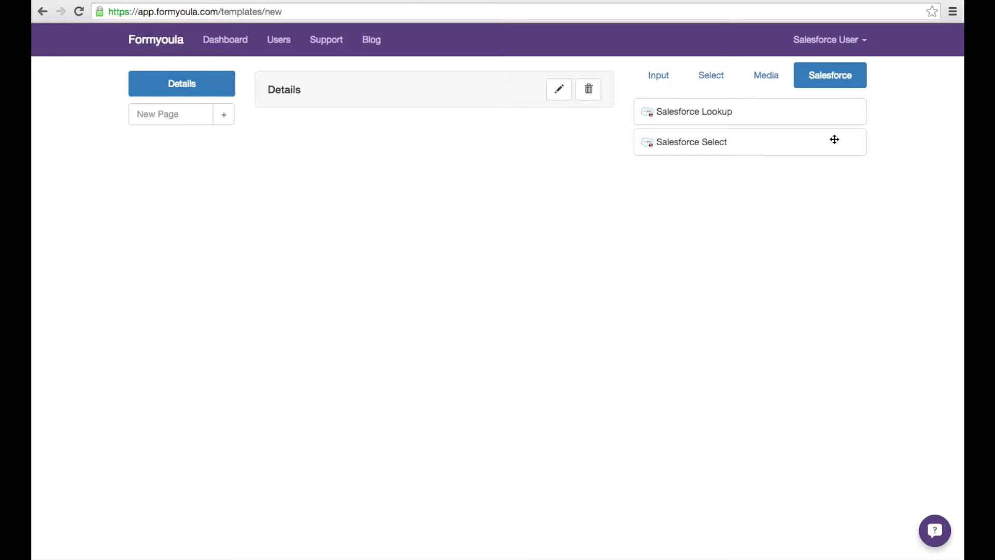
- Return to the Input components list (Header, Paragraph, Text, TextArea, Email, Date)
{"action": "left_click", "coordinate": [659, 82]}
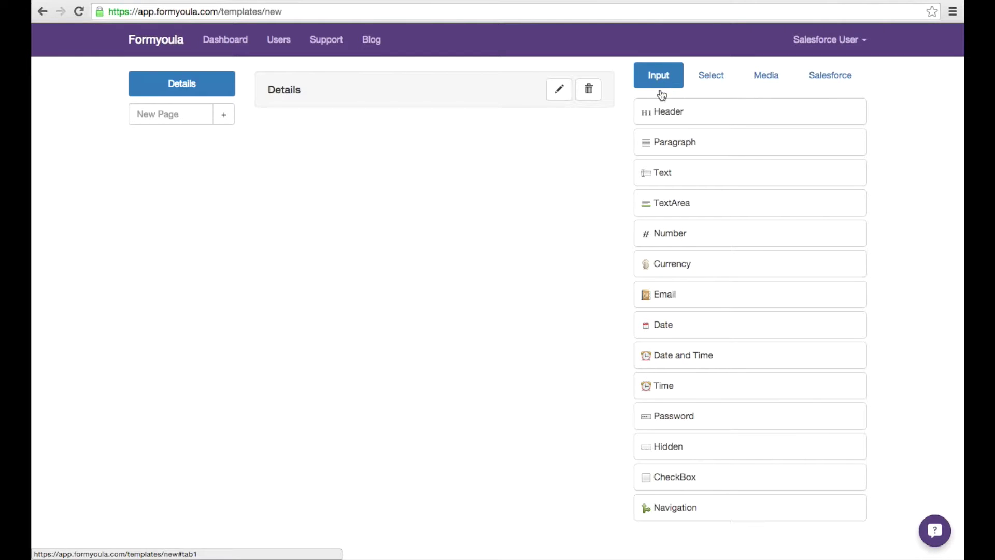
- Add three Text fields to the Details page and label the first 'First Name'
{"action": "left_click_drag", "start_coordinate": [693, 171], "coordinate": [382, 154]}
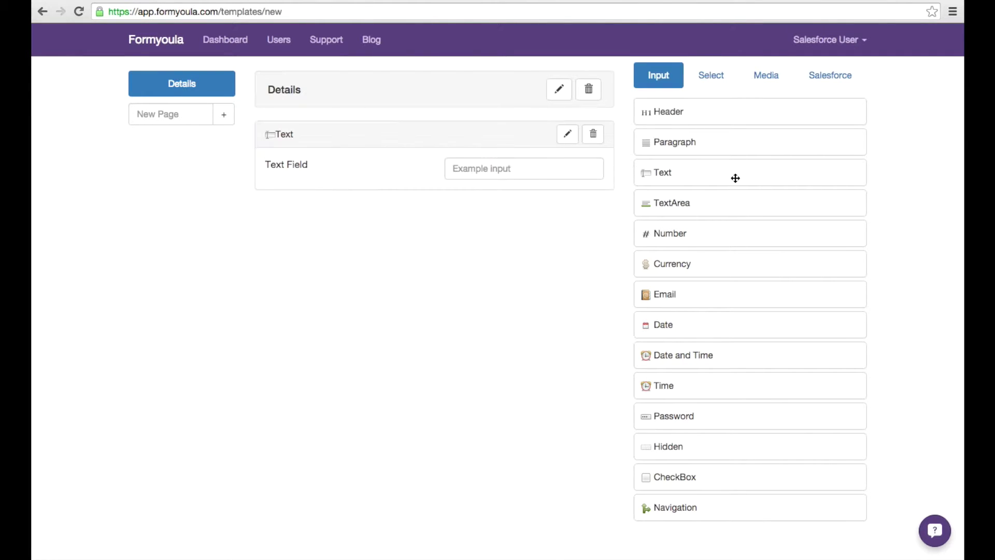
{"action": "left_click_drag", "start_coordinate": [733, 178], "coordinate": [583, 191]}
{"action": "left_click_drag", "start_coordinate": [677, 171], "coordinate": [336, 268]}
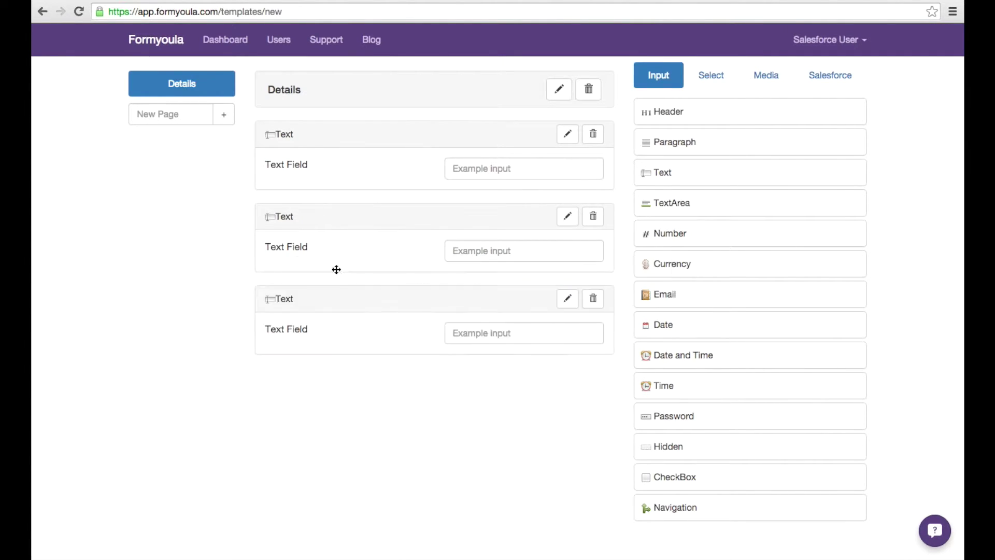
{"action": "left_click", "coordinate": [568, 135]}
{"action": "type", "text": "First Name"}
{"action": "left_click", "coordinate": [567, 134]}
- Label the other two fields 'Last Name' and 'Company', making both required
{"action": "left_click", "coordinate": [568, 216]}
{"action": "type", "text": "Last Name"}
{"action": "key", "text": "Tab"}
{"action": "key", "text": "y"}
{"action": "left_click", "coordinate": [568, 216]}
{"action": "left_click", "coordinate": [567, 298]}
{"action": "type", "text": "Company"}
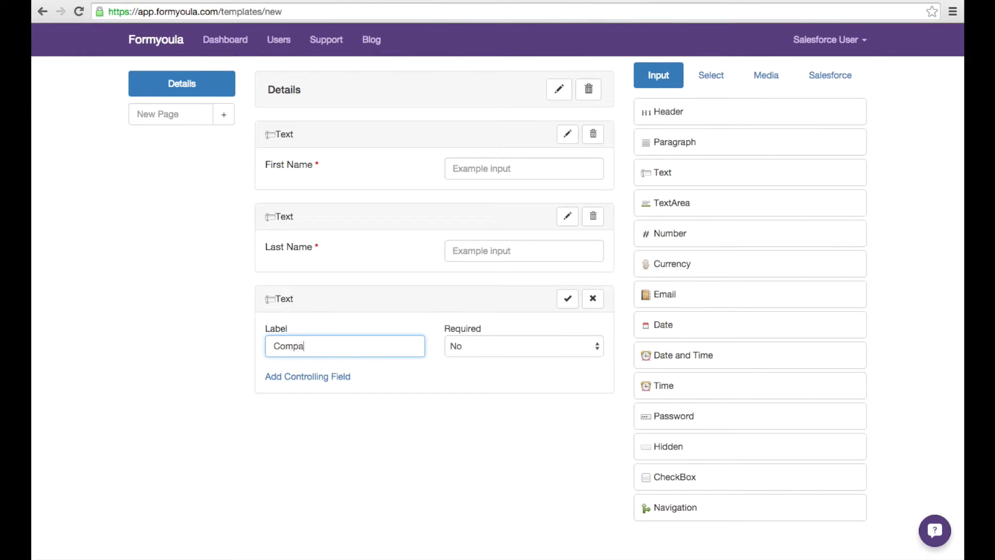
{"action": "left_click", "coordinate": [472, 345]}
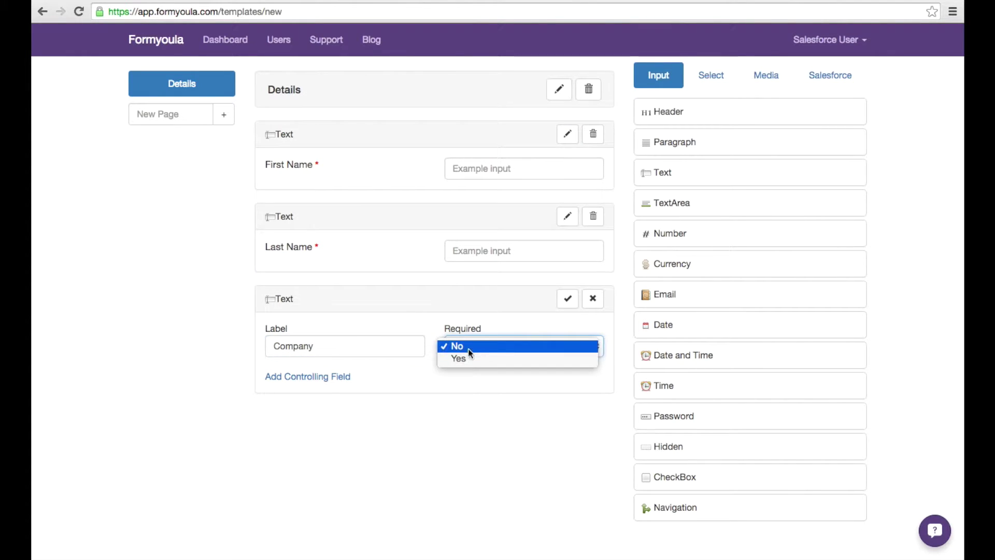
{"action": "left_click", "coordinate": [467, 358]}
{"action": "left_click", "coordinate": [568, 299]}
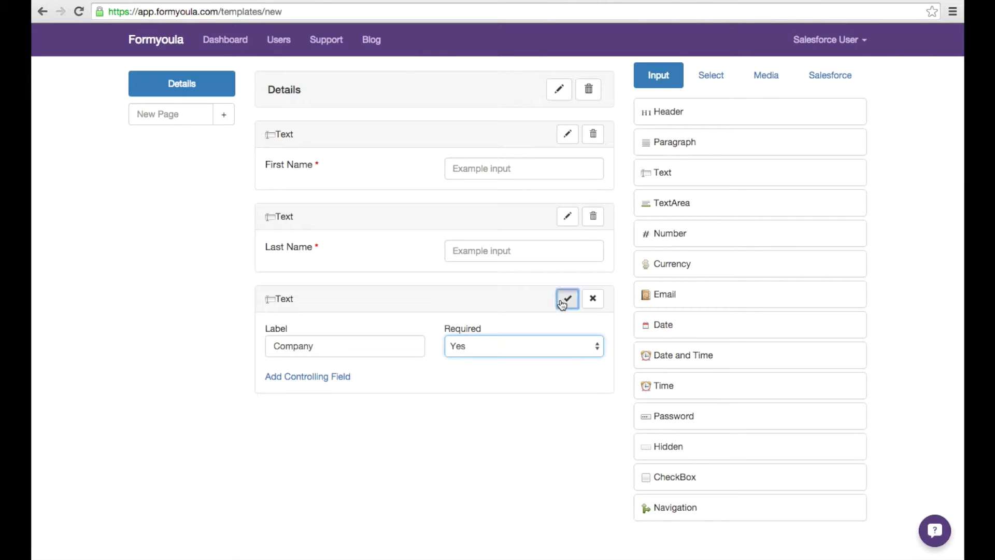
- Rename the form to 'Event Lead Capture Form' and save and close it
{"action": "left_click", "coordinate": [494, 86]}
{"action": "type", "text": "Event Lead Capture Form"}
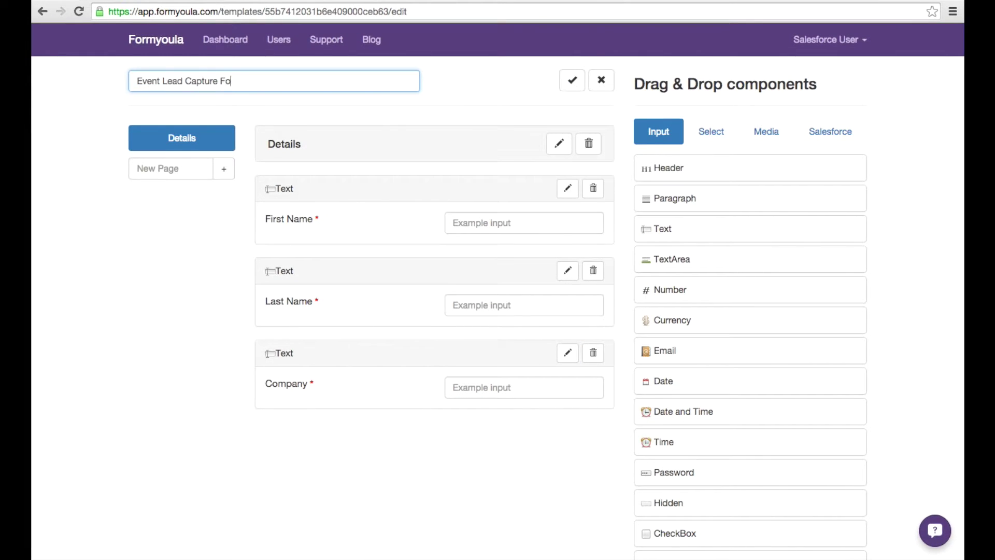
{"action": "left_click", "coordinate": [576, 81]}
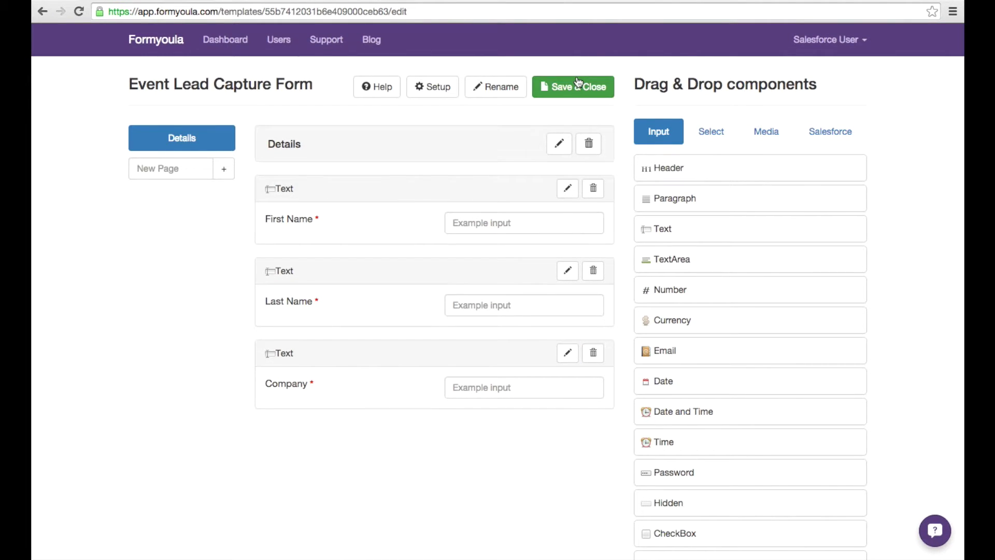
{"action": "left_click", "coordinate": [577, 92]}
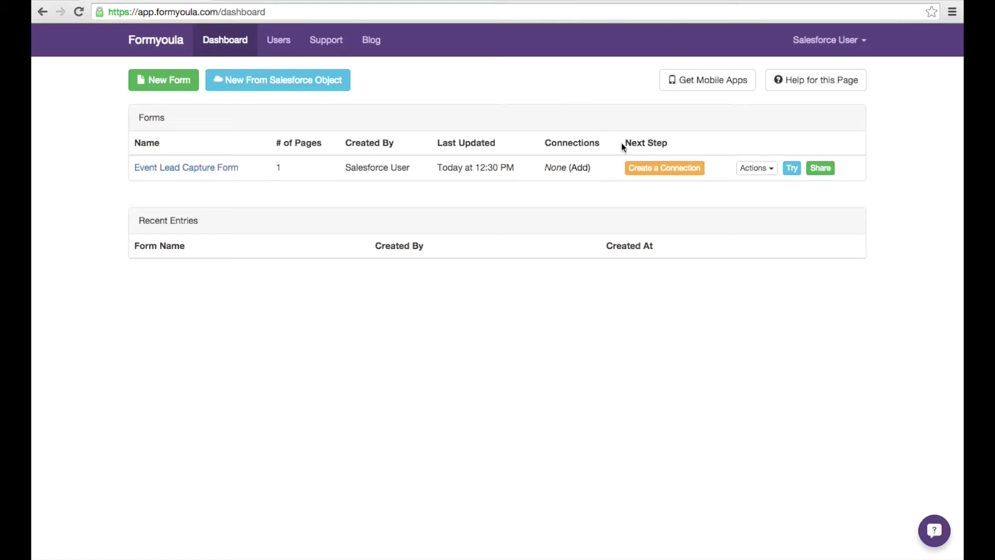
- Open the Event Lead Capture Form's connections page with Salesforce as the connection type
{"action": "left_click", "coordinate": [648, 168]}
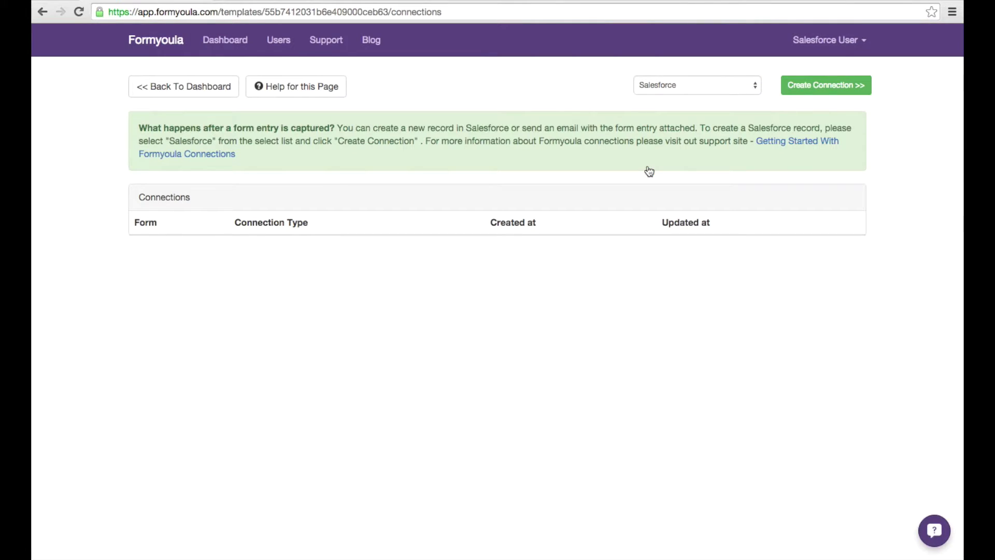
{"action": "left_click", "coordinate": [670, 87]}
{"action": "left_click", "coordinate": [670, 87]}
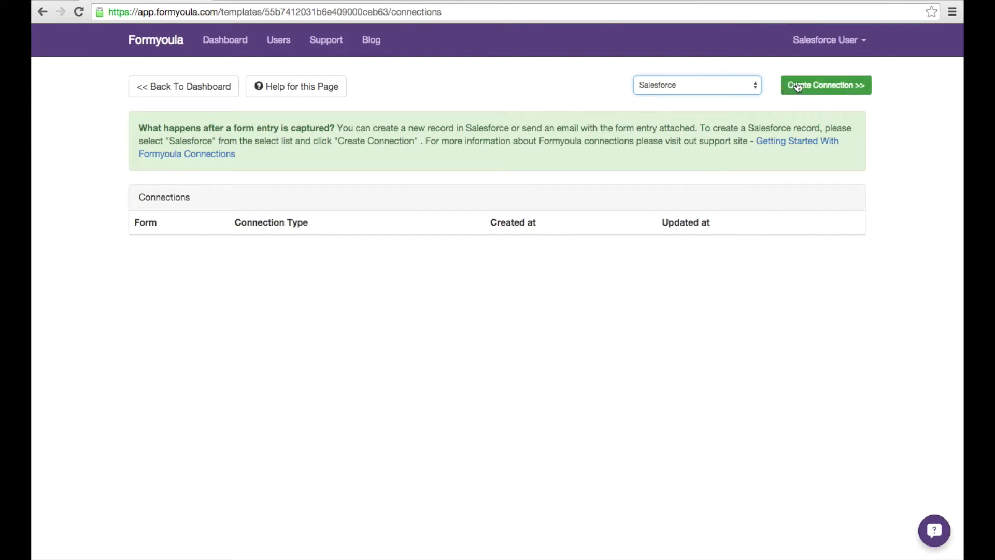
- Create a Salesforce connection with Lead as the target object and save it
{"action": "left_click", "coordinate": [858, 87]}
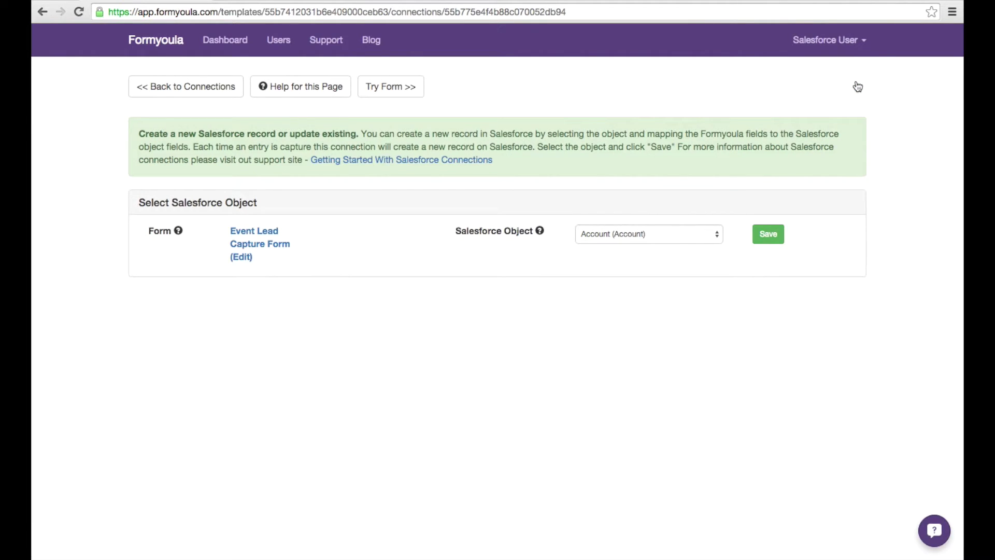
{"action": "left_click", "coordinate": [709, 243]}
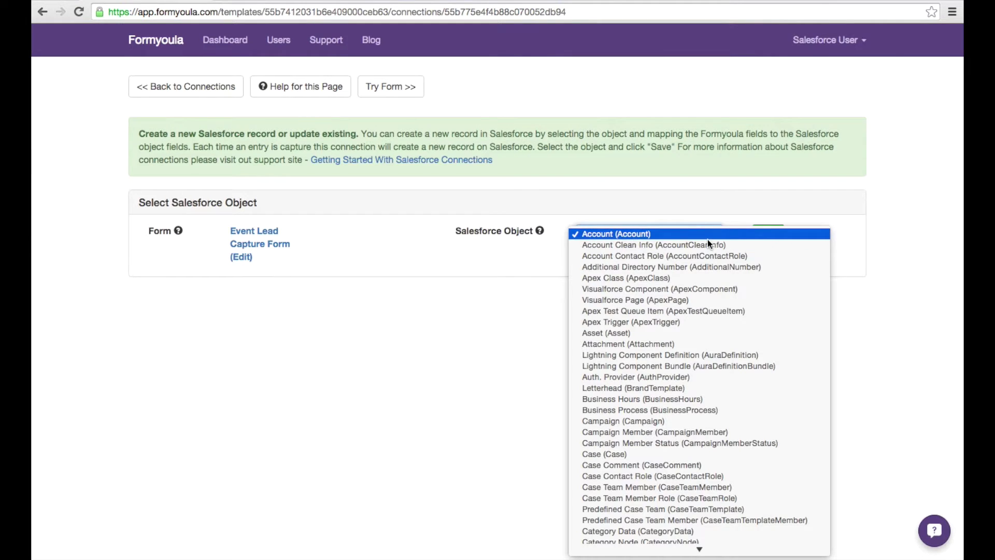
{"action": "type", "text": "lead"}
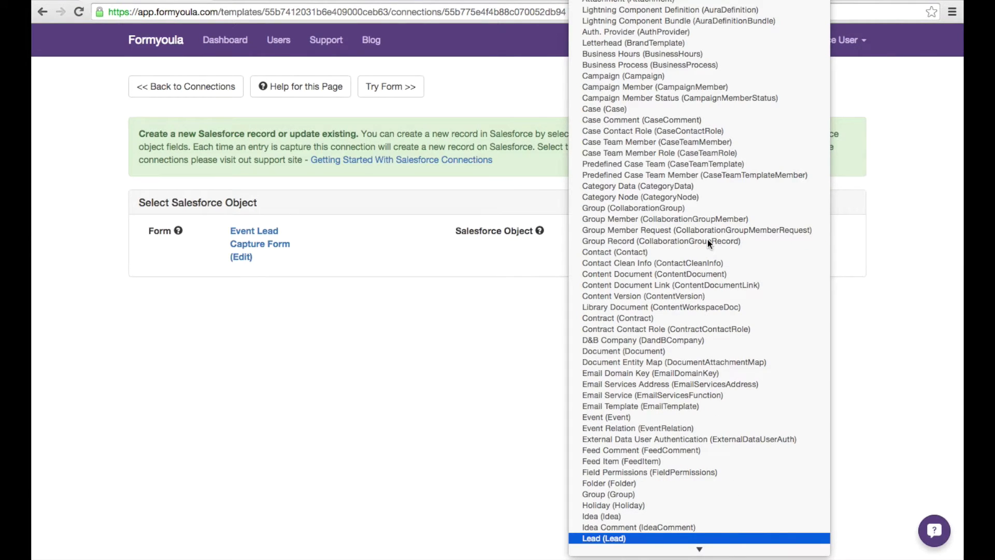
{"action": "key", "text": "Return"}
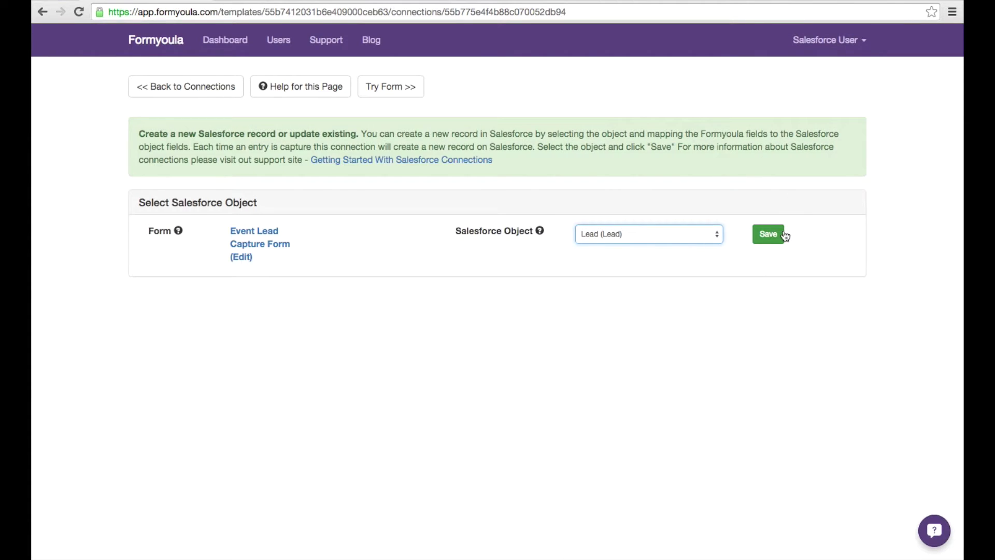
{"action": "left_click", "coordinate": [784, 235]}
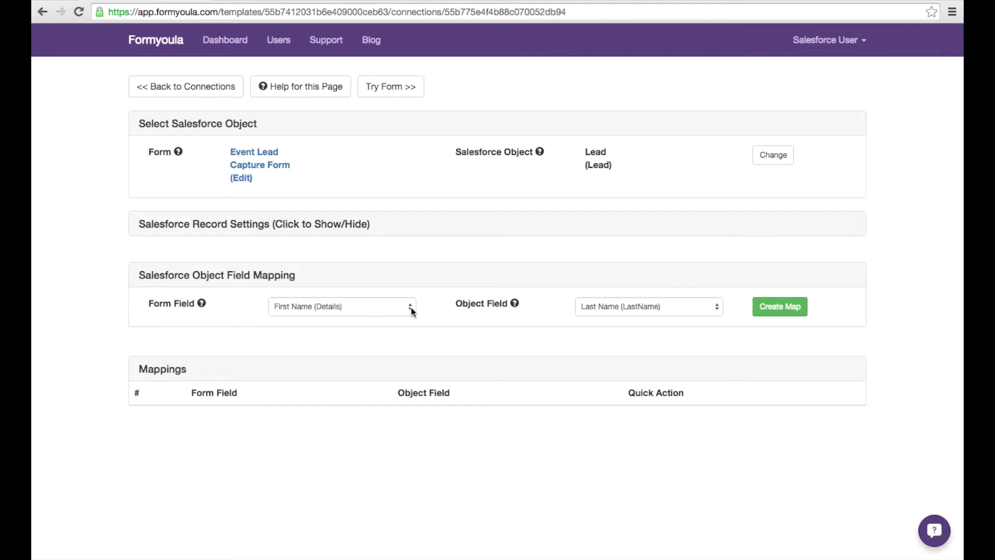
- Map the First Name and Last Name form fields to the Lead's First Name and Last Name
{"action": "left_click", "coordinate": [636, 308]}
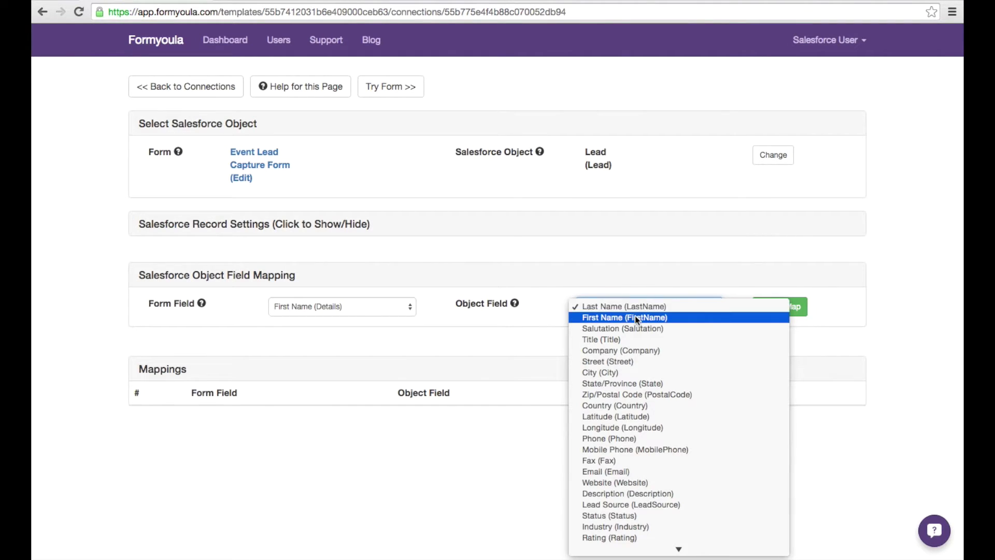
{"action": "left_click", "coordinate": [636, 318]}
{"action": "left_click", "coordinate": [769, 309]}
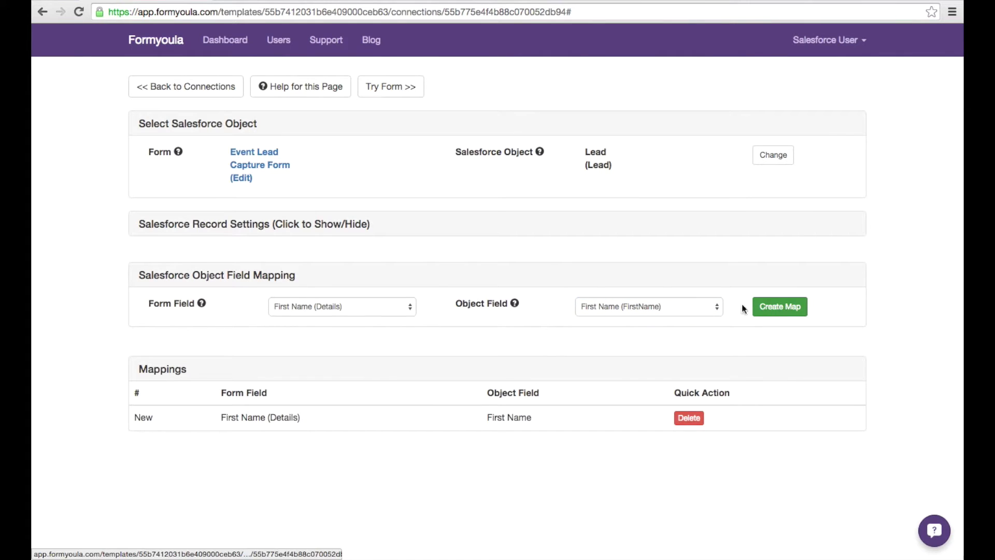
{"action": "left_click", "coordinate": [365, 308]}
{"action": "left_click", "coordinate": [365, 315]}
{"action": "left_click", "coordinate": [611, 306]}
{"action": "left_click", "coordinate": [616, 297]}
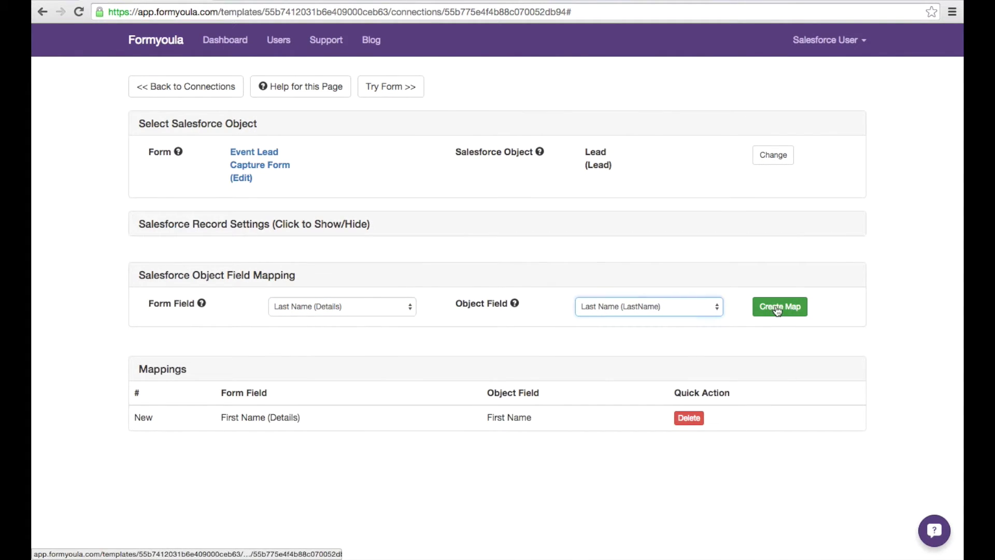
- Map the Company form field to the Lead's Company field
{"action": "left_click", "coordinate": [777, 307]}
{"action": "left_click", "coordinate": [395, 304]}
{"action": "left_click", "coordinate": [387, 316]}
{"action": "left_click", "coordinate": [606, 306]}
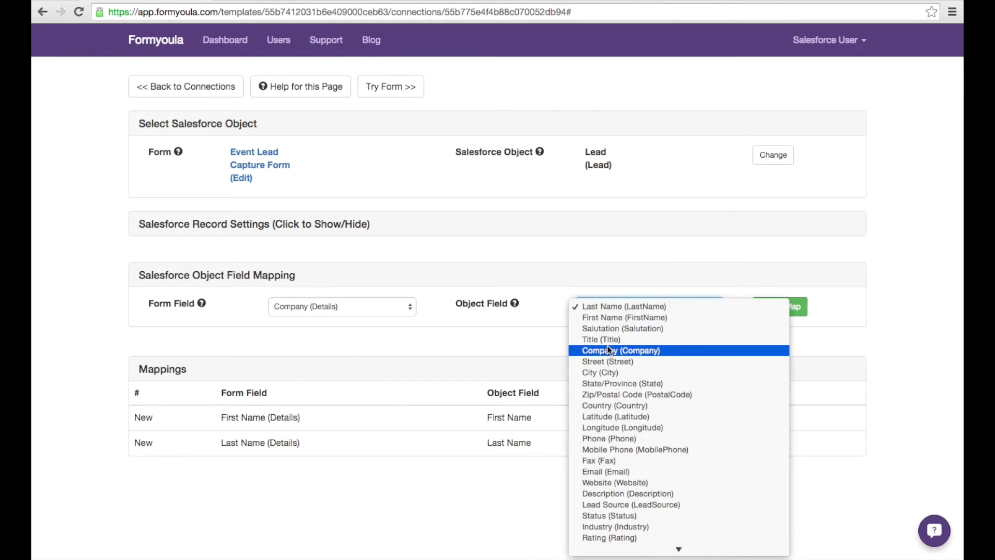
{"action": "left_click", "coordinate": [621, 350]}
{"action": "left_click", "coordinate": [773, 311]}
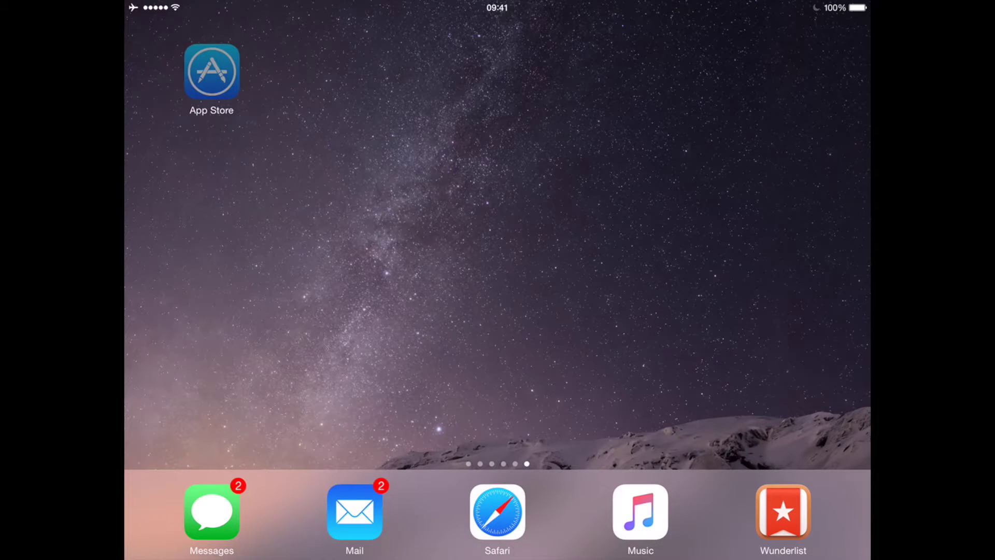
- Search the App Store for 'formyoula' and open the Formyoula – Digital Forms app
{"action": "left_click", "coordinate": [211, 72]}
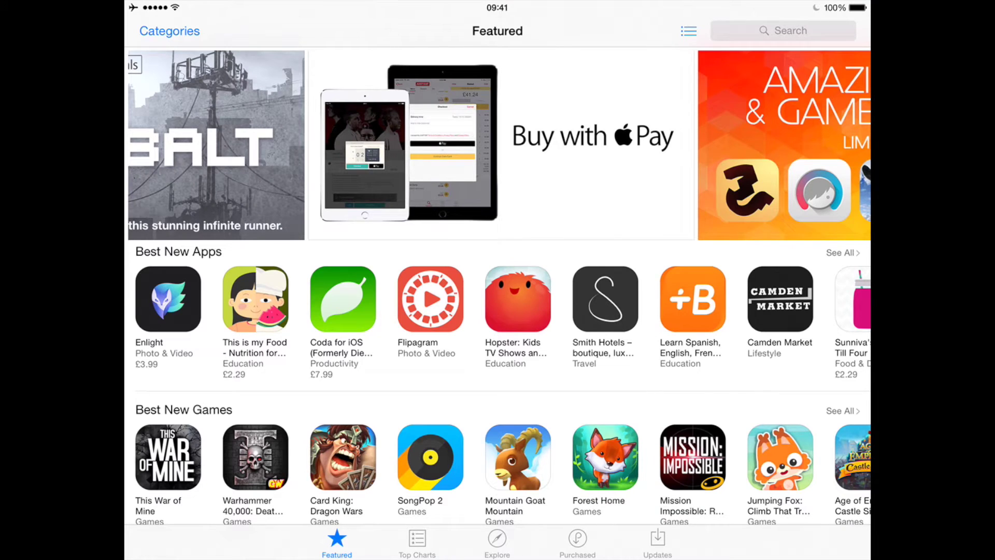
{"action": "left_click", "coordinate": [783, 31]}
{"action": "type", "text": "fo"}
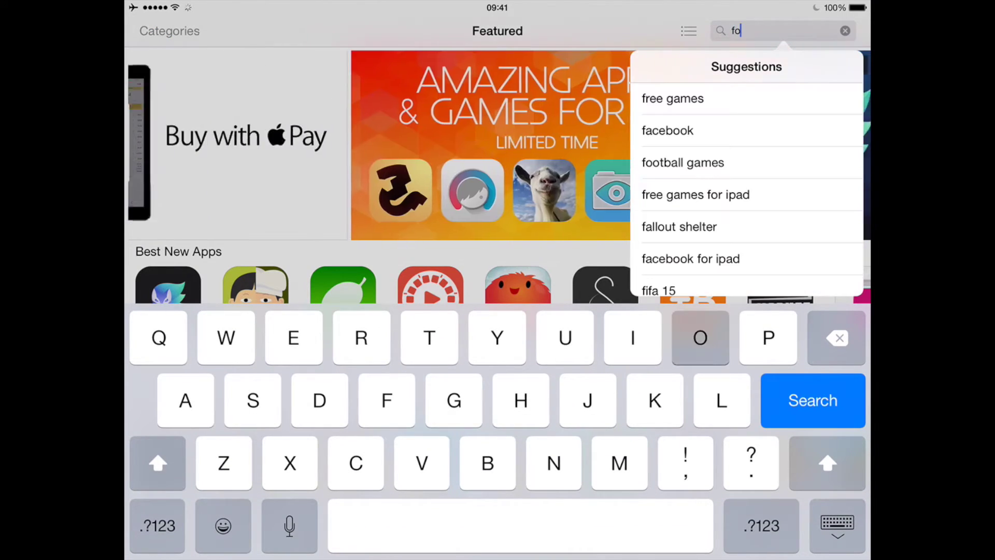
{"action": "type", "text": "rmy"}
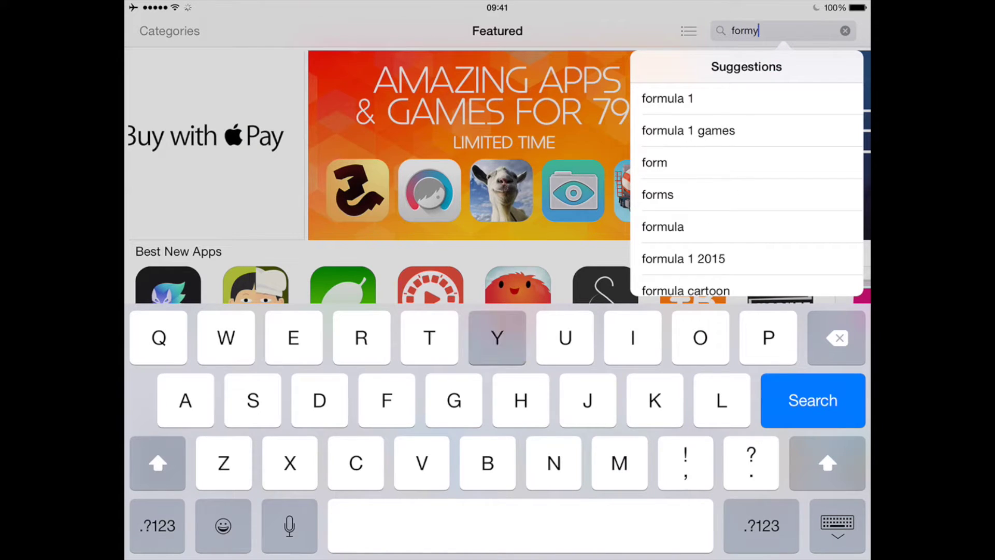
{"action": "type", "text": "oula"}
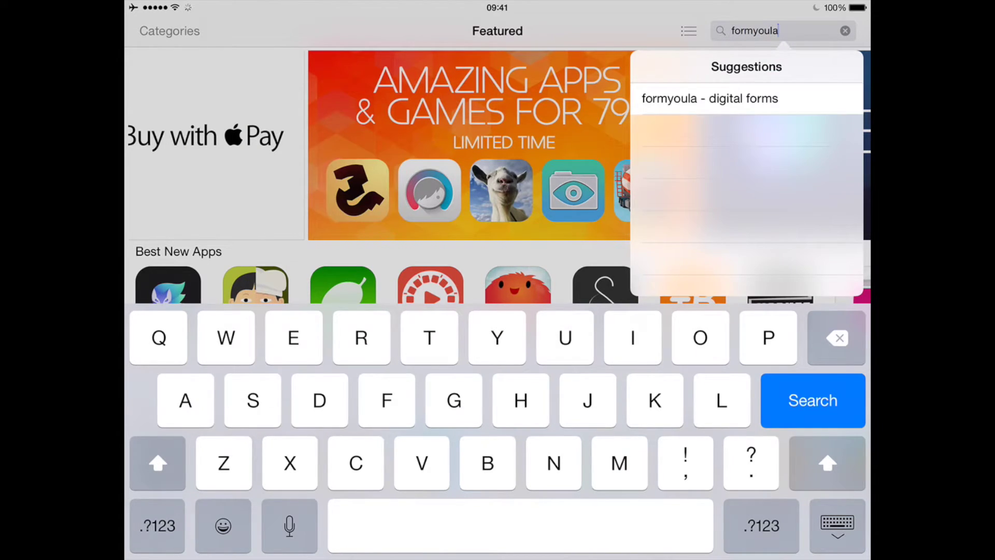
{"action": "left_click", "coordinate": [709, 99]}
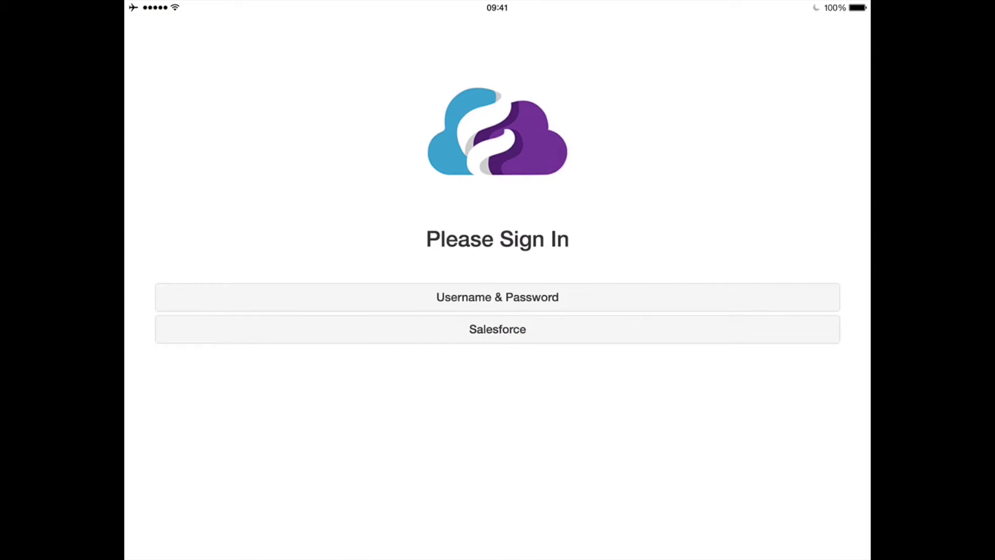
- Sign in with Salesforce using the account's username and password
{"action": "left_click", "coordinate": [498, 329]}
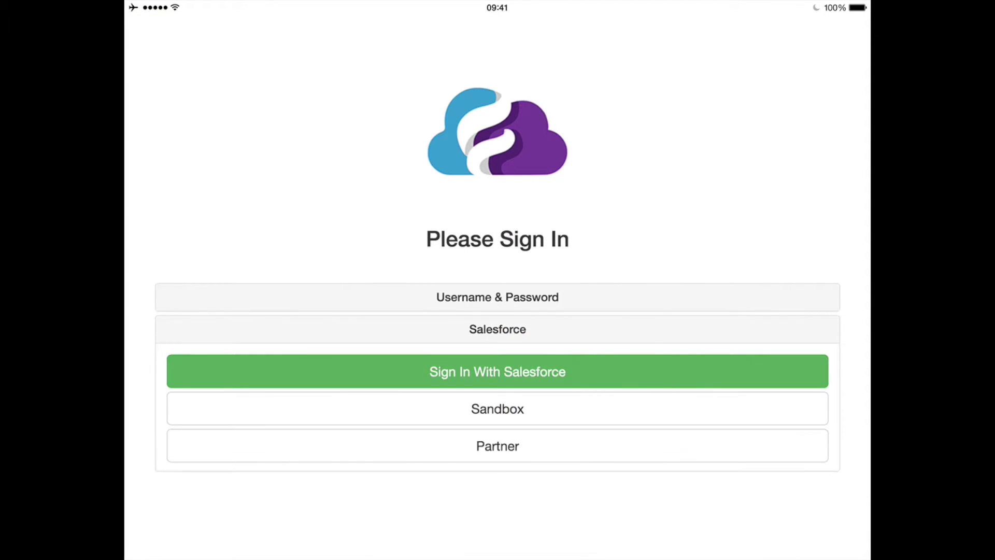
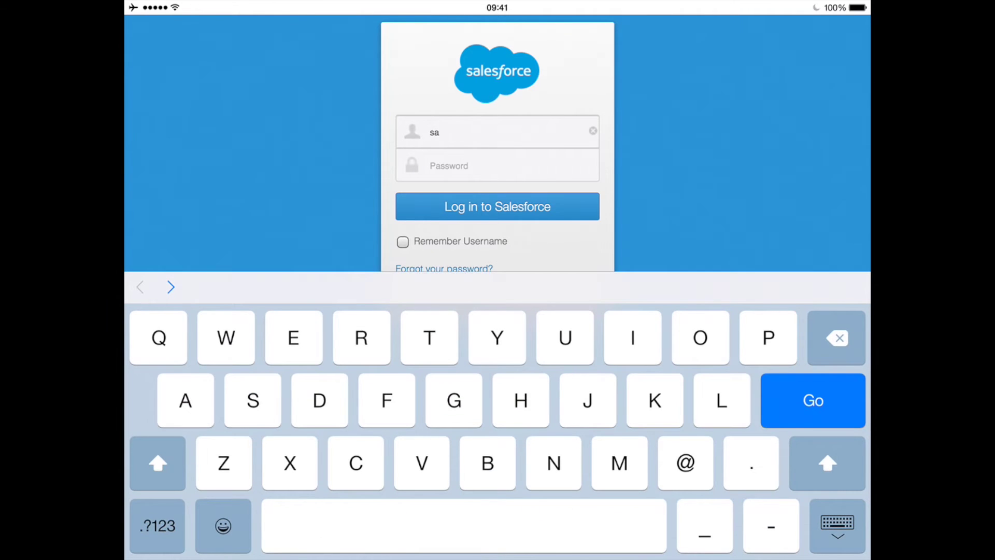
{"action": "key", "text": "Tab"}
{"action": "type", "text": "****************"}
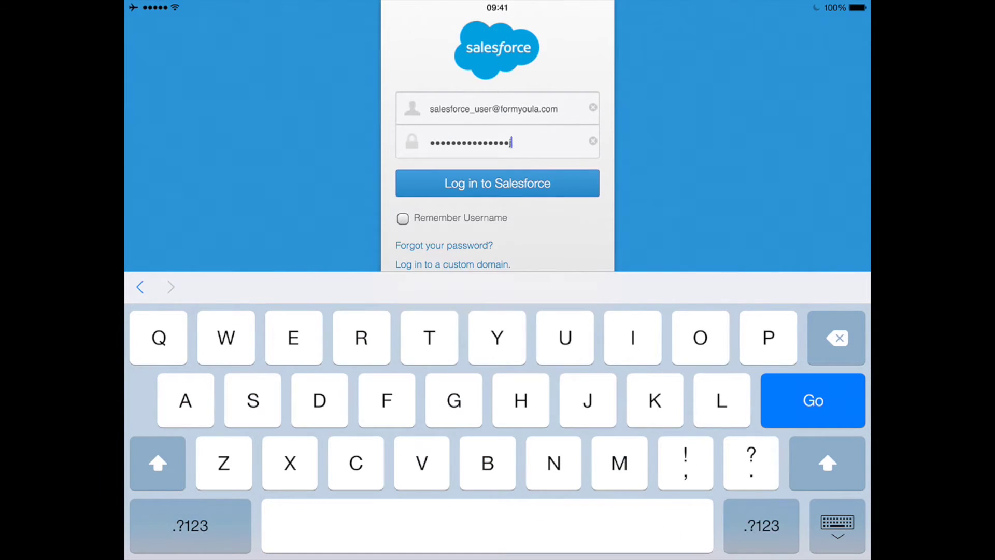
{"action": "key", "text": "Return"}
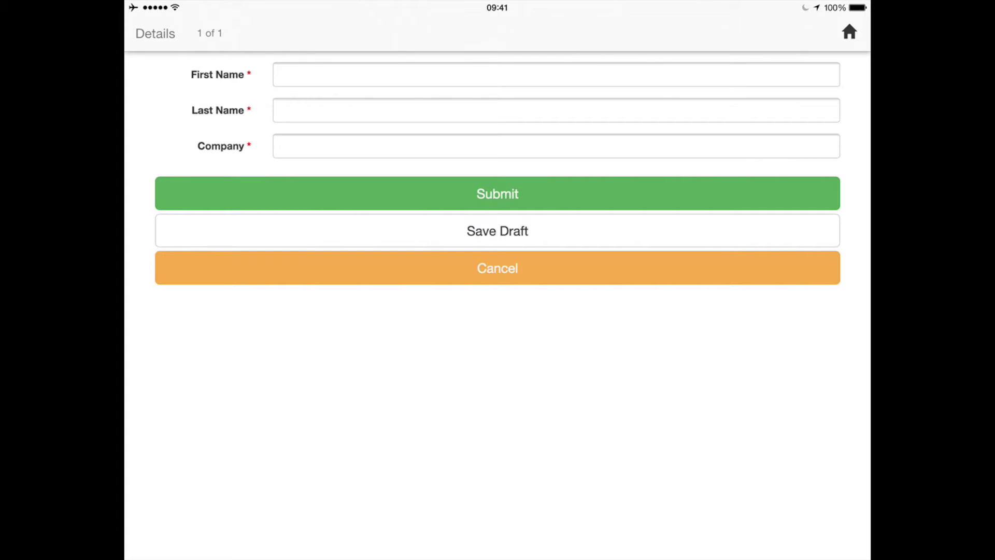
- Enter the lead's first and last name, set Company to Formyoula, and submit
{"action": "left_click", "coordinate": [283, 74]}
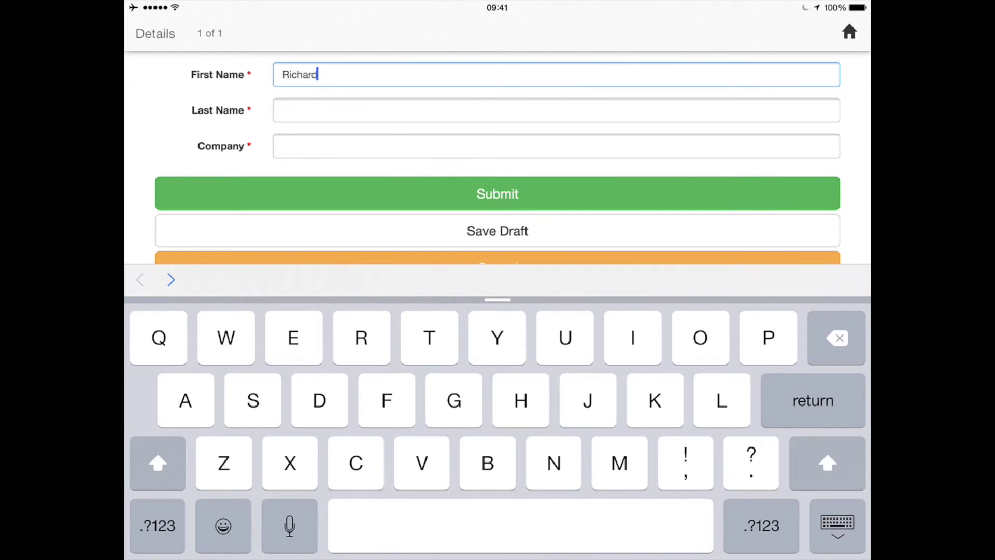
{"action": "left_click", "coordinate": [282, 110]}
{"action": "left_click", "coordinate": [283, 146]}
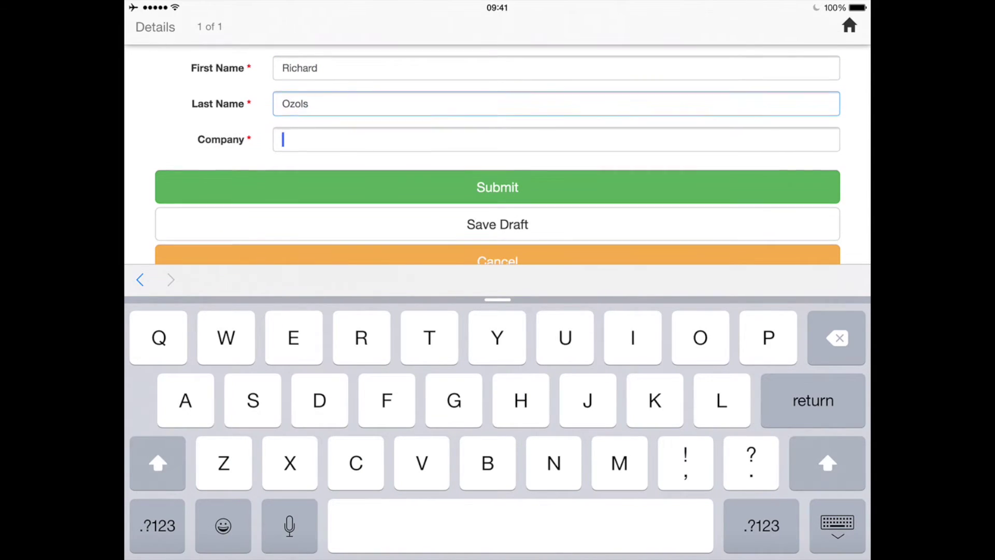
{"action": "type", "text": "Formyoula"}
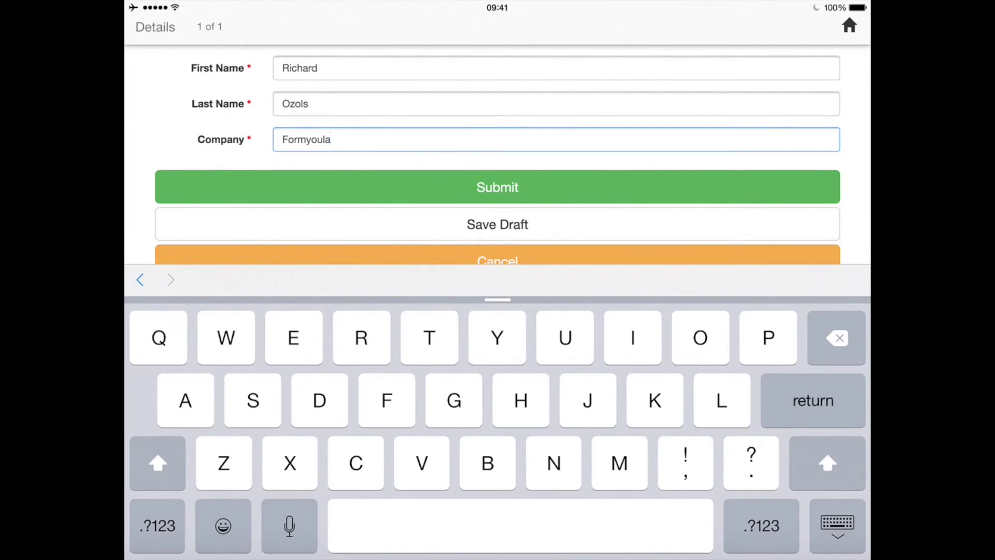
{"action": "left_click", "coordinate": [498, 187]}
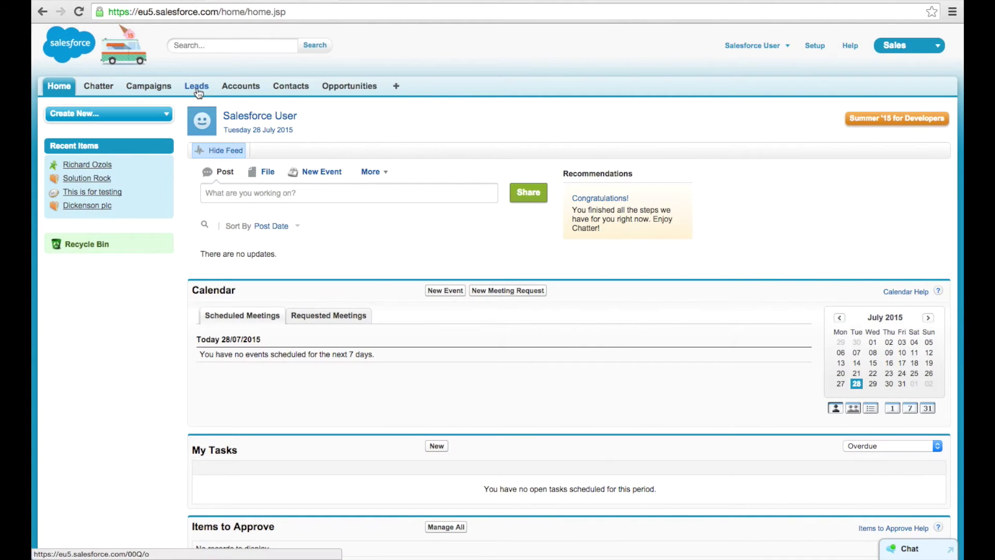
- Open the new Formyoula lead from Recent Leads and scroll through its details
{"action": "left_click", "coordinate": [197, 87]}
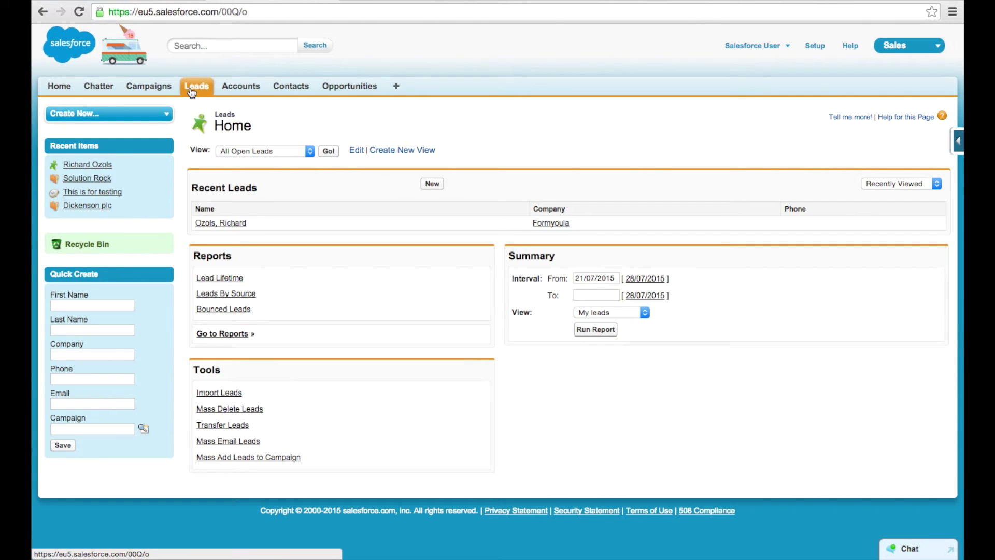
{"action": "left_click", "coordinate": [221, 223]}
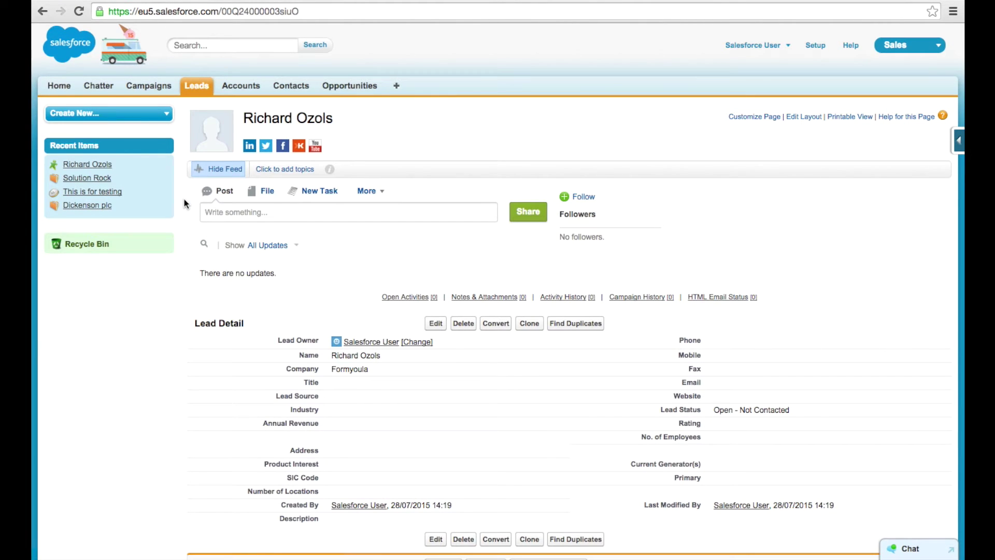
{"action": "scroll", "coordinate": [185, 203], "scroll_direction": "down", "scroll_amount": 2}
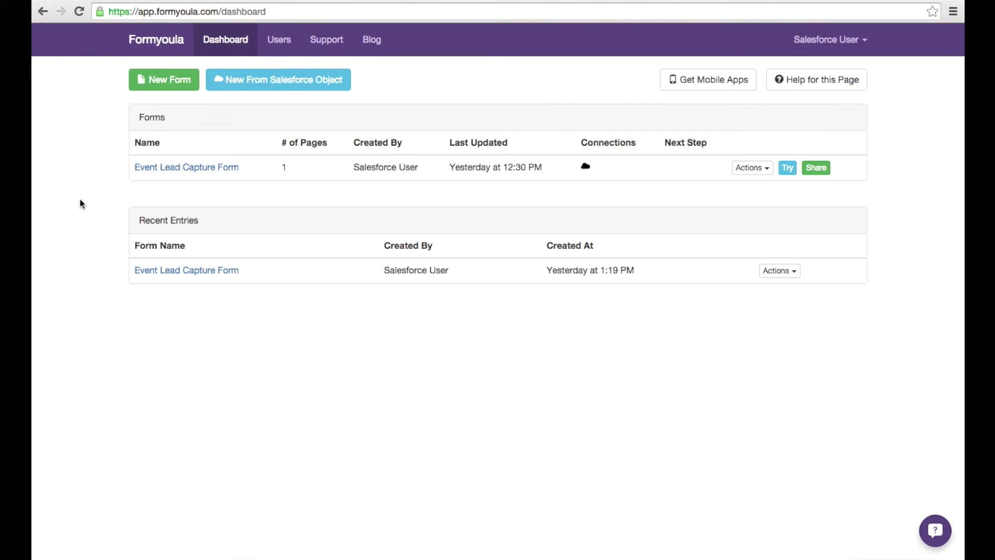
- Manually create organization user 'Non Salesforce User' with the team member's e-mail address
{"action": "left_click", "coordinate": [269, 39]}
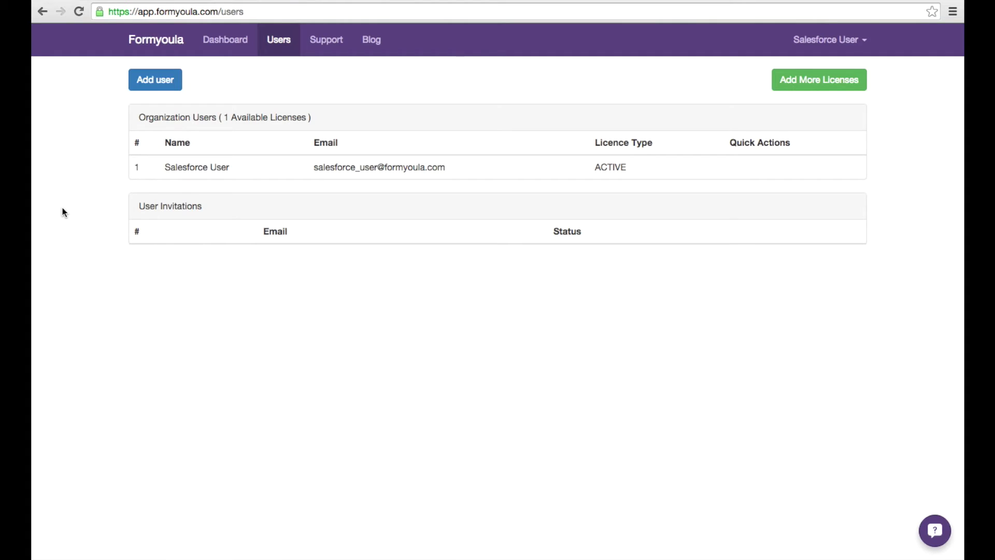
{"action": "left_click", "coordinate": [162, 90]}
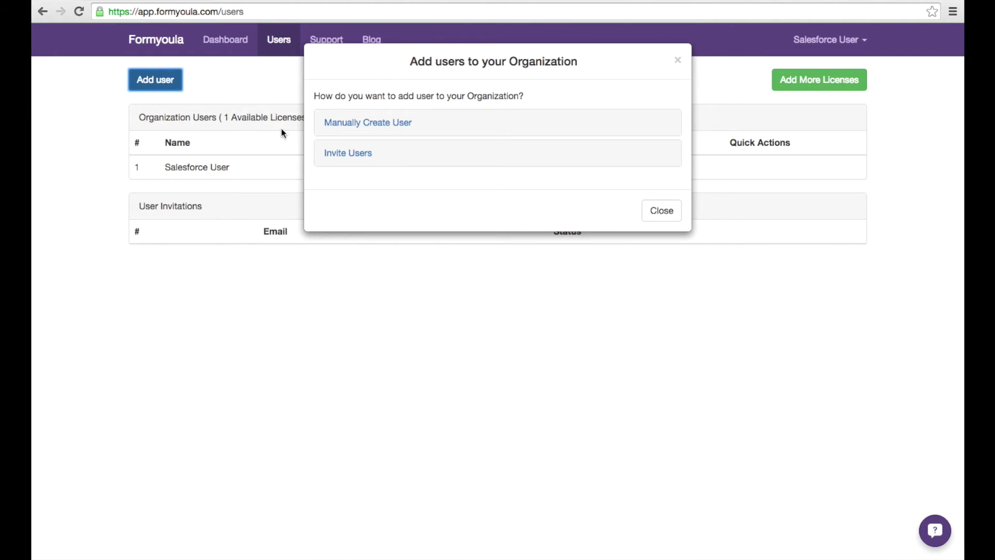
{"action": "left_click", "coordinate": [352, 123]}
{"action": "left_click", "coordinate": [356, 157]}
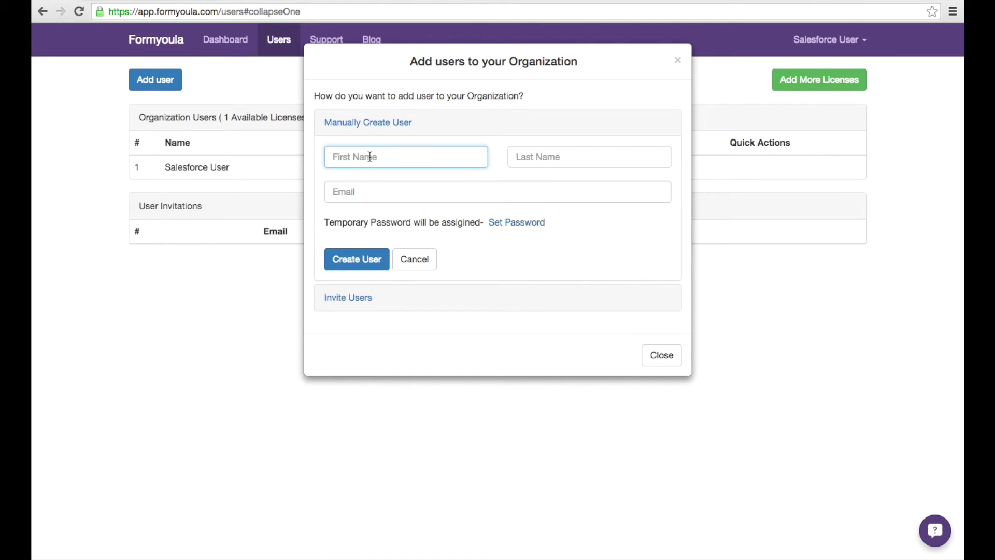
{"action": "type", "text": "Non Salesforce"}
{"action": "key", "text": "Tab"}
{"action": "type", "text": "User"}
{"action": "left_click", "coordinate": [492, 195]}
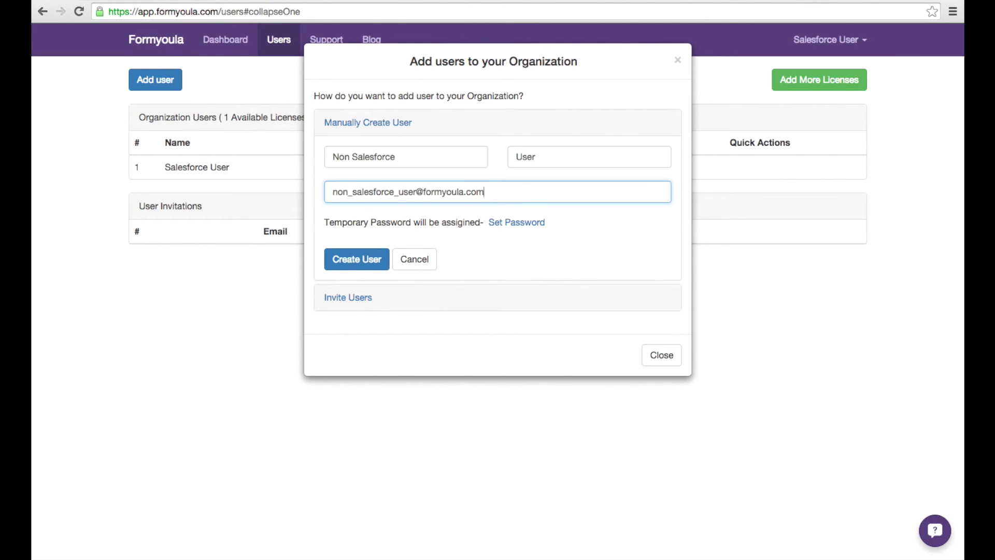
{"action": "left_click", "coordinate": [345, 261]}
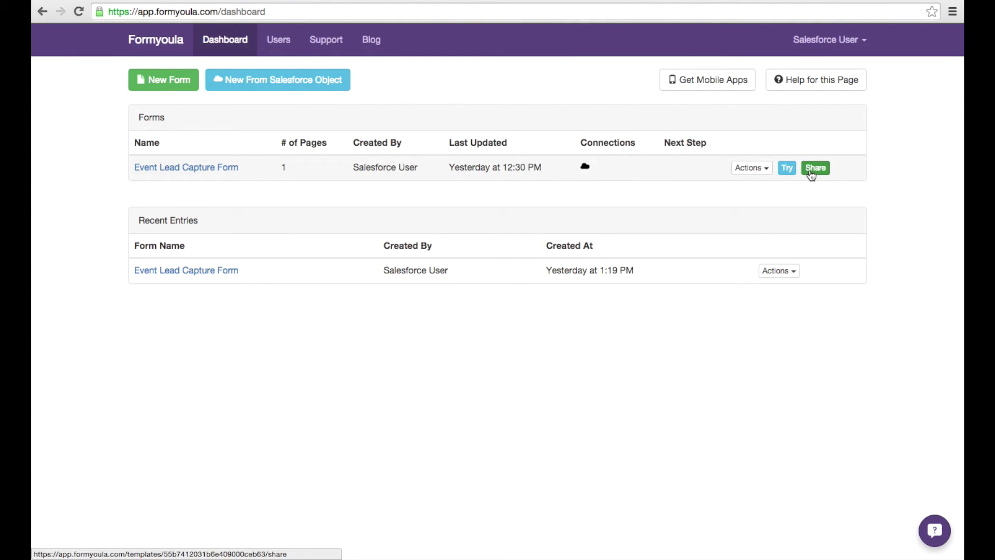
- Share the Event Lead Capture Form with the new user at Create Entries access
{"action": "left_click", "coordinate": [812, 175]}
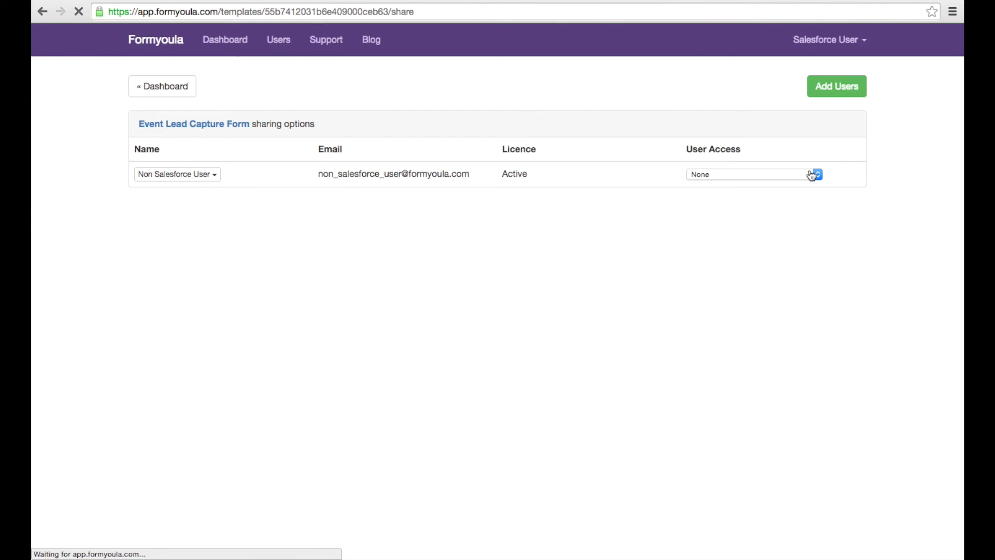
{"action": "left_click", "coordinate": [811, 175]}
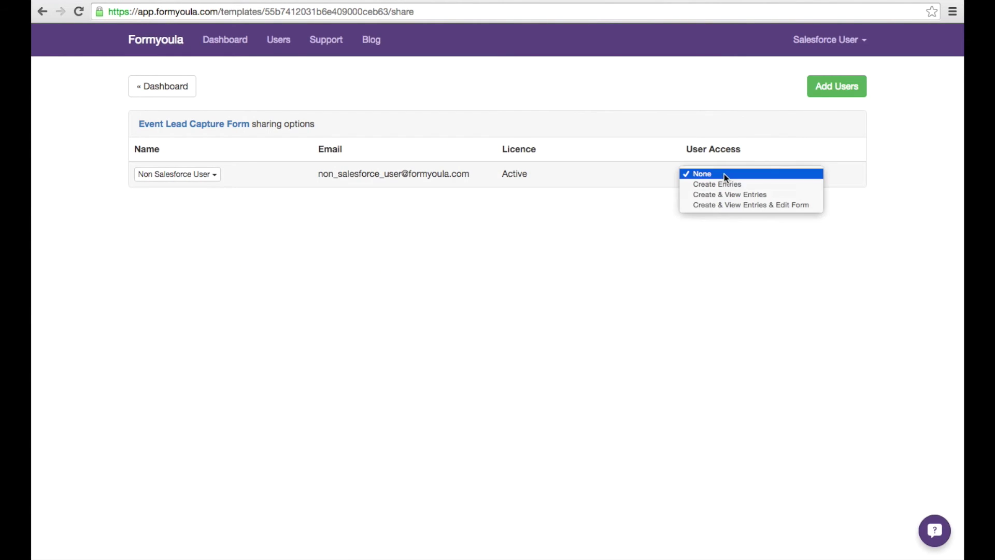
{"action": "left_click", "coordinate": [723, 182]}
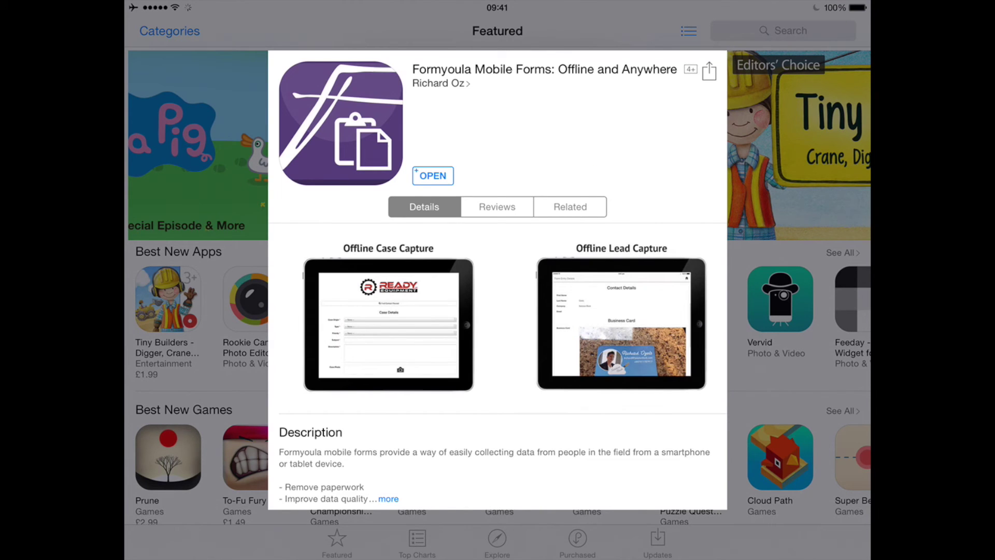
- Launch the Formyoula app and sign in with the non-Salesforce user's e-mail and password
{"action": "left_click", "coordinate": [433, 175]}
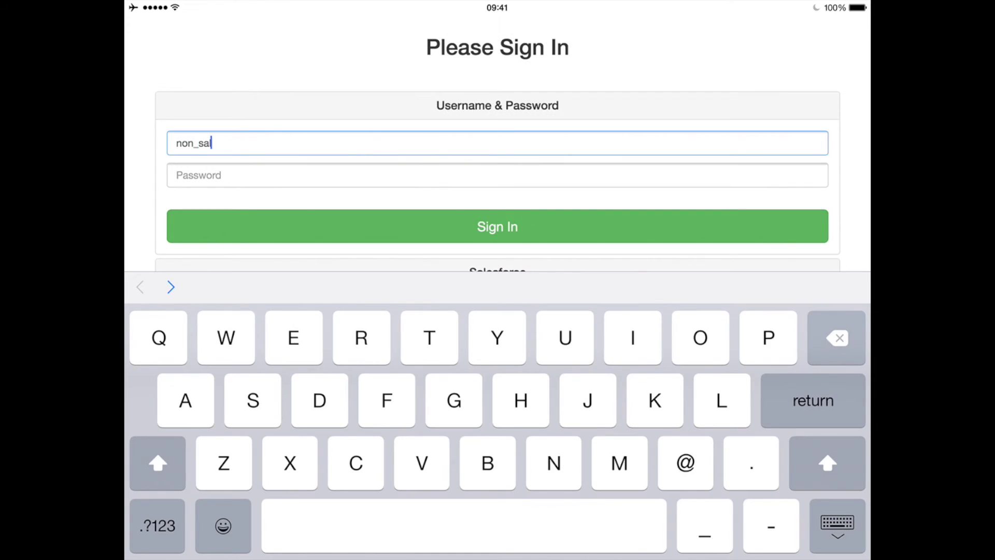
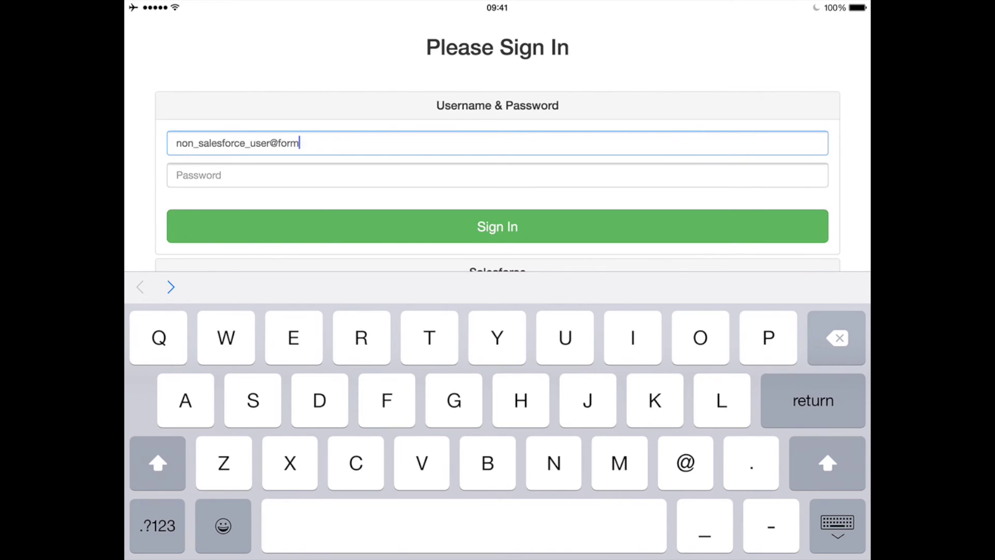
{"action": "key", "text": "Tab"}
{"action": "type", "text": "•••••••••••••••a"}
{"action": "key", "text": "Return"}
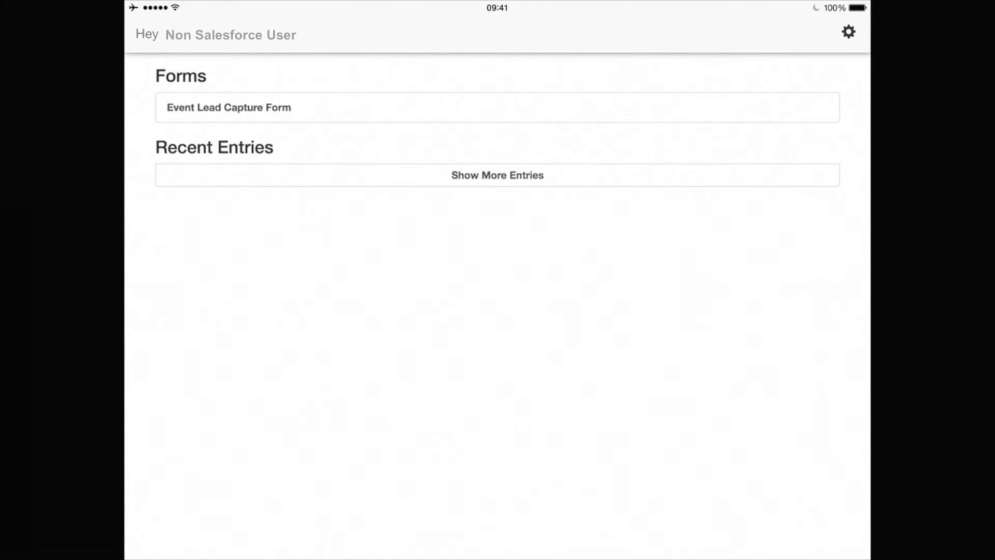
- Submit the Event Lead Capture Form with the lead's first and last name and company Solution Rock
{"action": "left_click", "coordinate": [228, 107]}
{"action": "left_click", "coordinate": [556, 74]}
{"action": "left_click", "coordinate": [556, 109]}
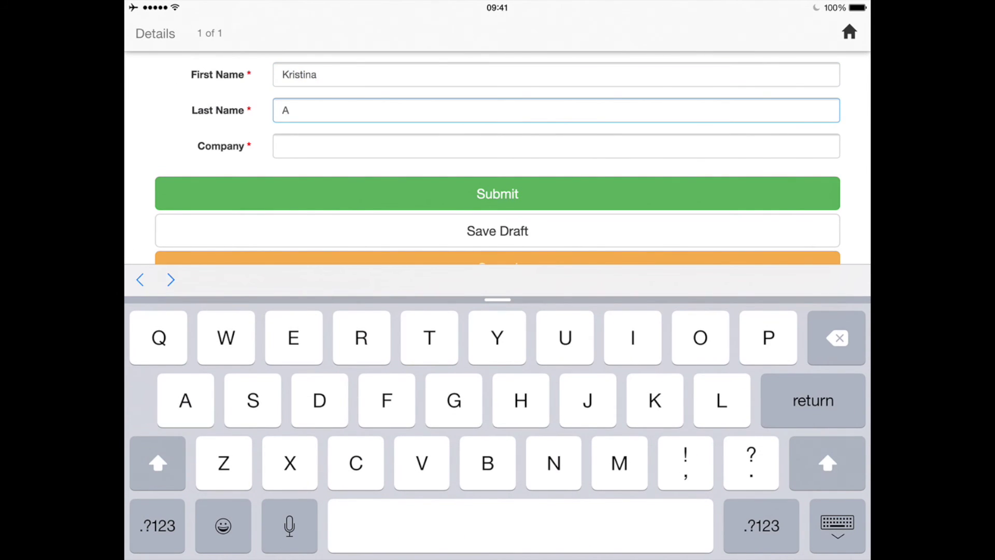
{"action": "left_click", "coordinate": [556, 146]}
{"action": "type", "text": "Solution Rock"}
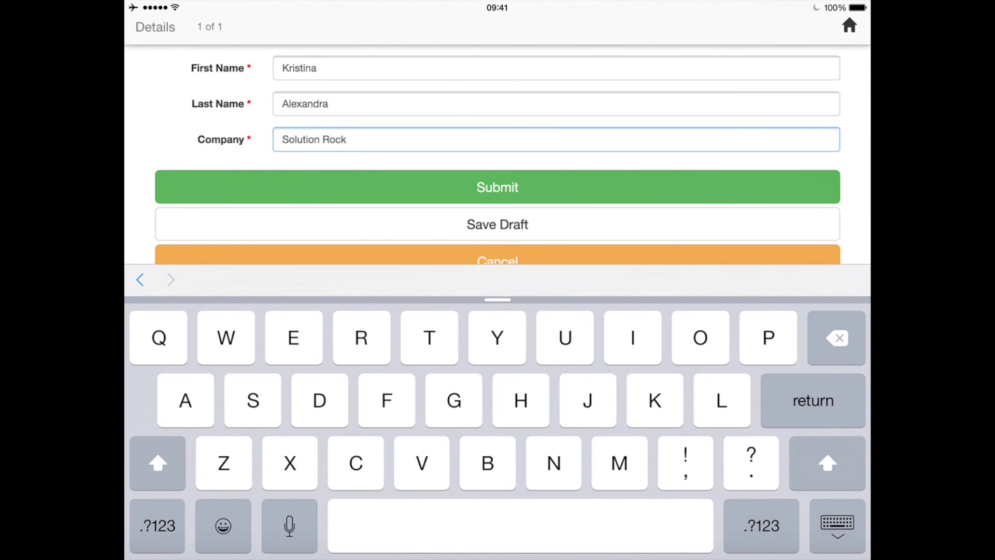
{"action": "left_click", "coordinate": [498, 187]}
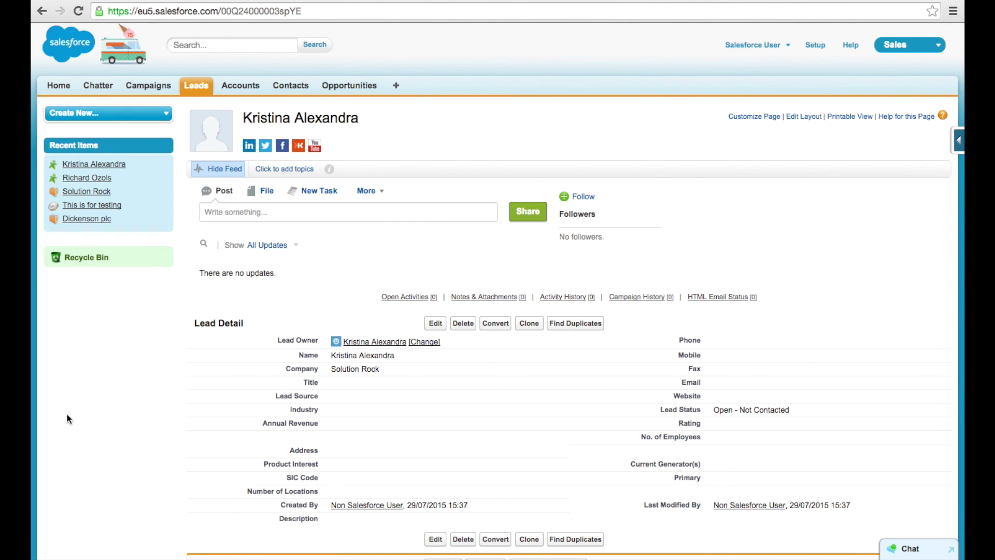
{"action": "scroll", "coordinate": [68, 419], "scroll_direction": "down", "scroll_amount": 2}
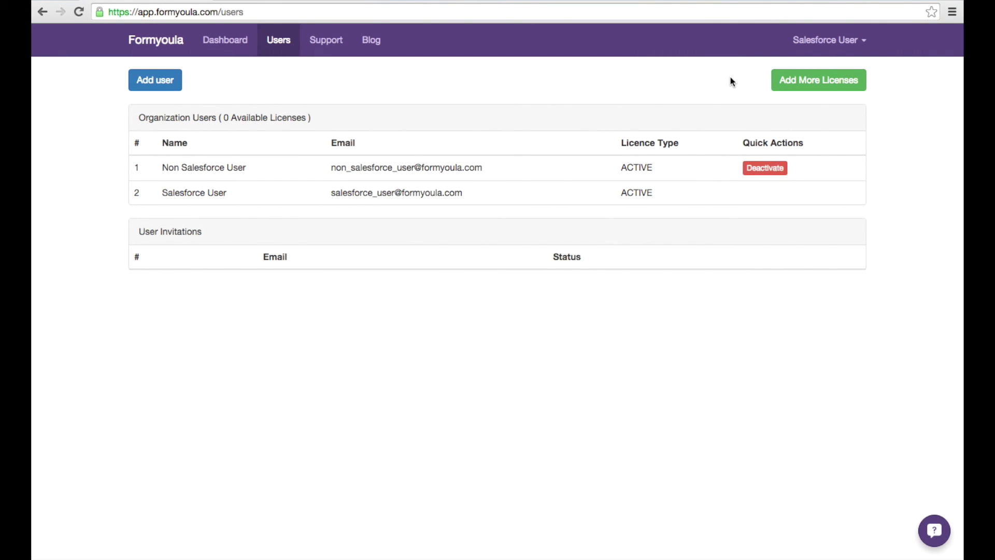
- Open the Buy Additional Licences dialog from the Users page
{"action": "left_click", "coordinate": [776, 82]}
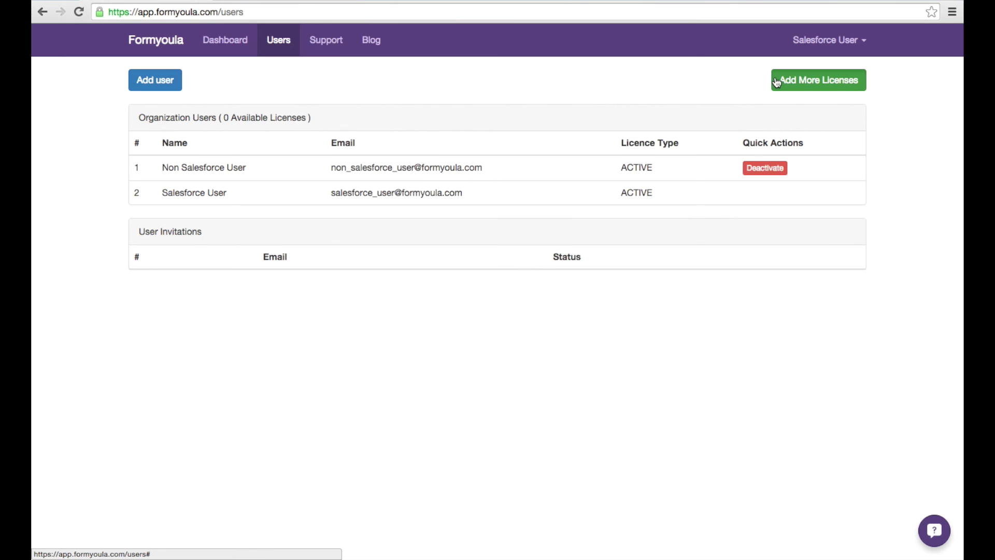